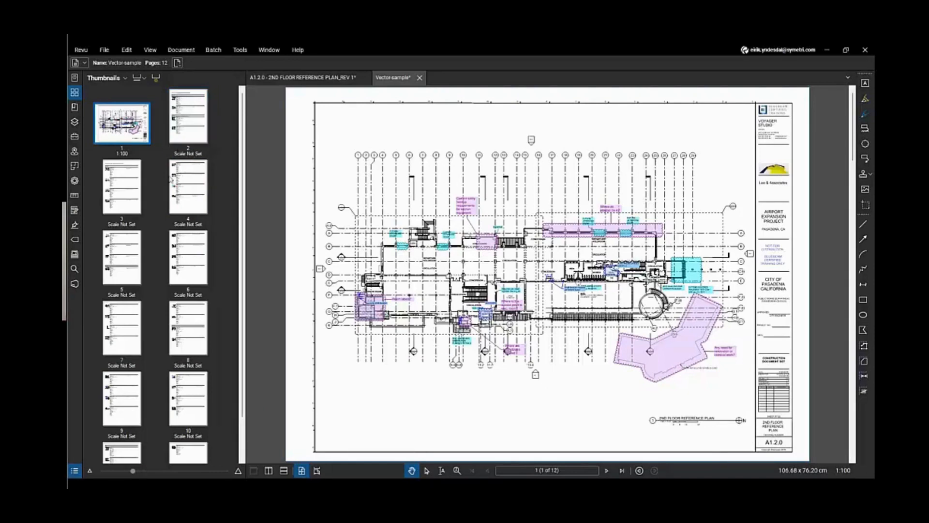
Close the Vector-sample document
scroll(434, 219, "up", 5)
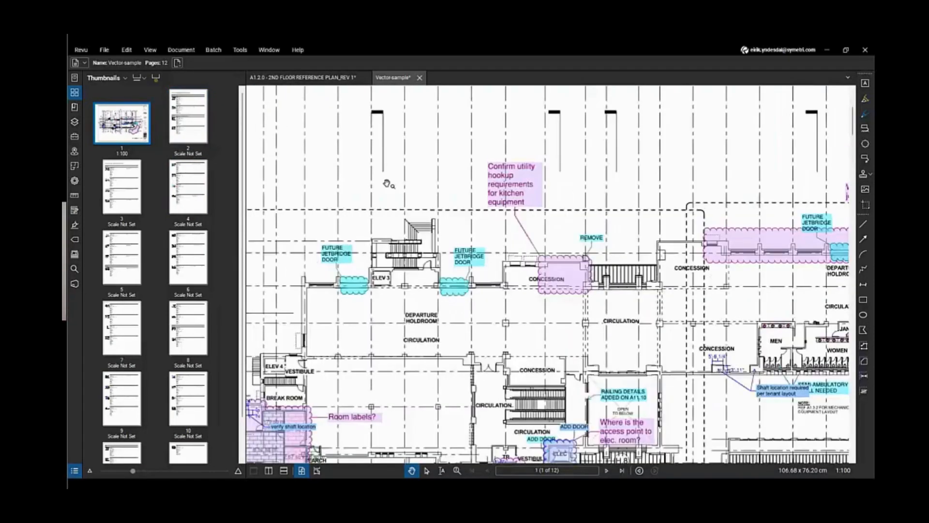
scroll(386, 183, "down", 5)
left_click(420, 77)
left_click(520, 305)
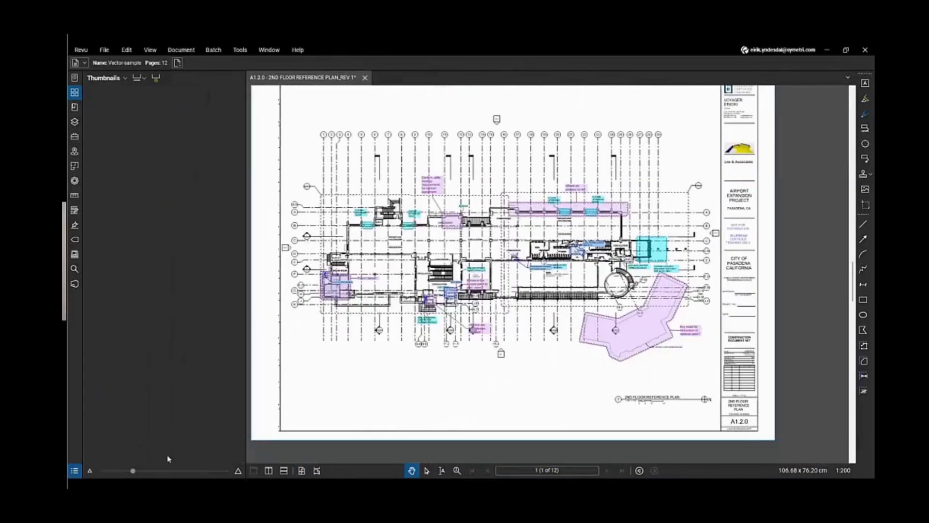
Switch to File Explorer and open Module4_Combined Set from the Activity Files Module 4 – Practice folder inside Activities
key("alt+Tab")
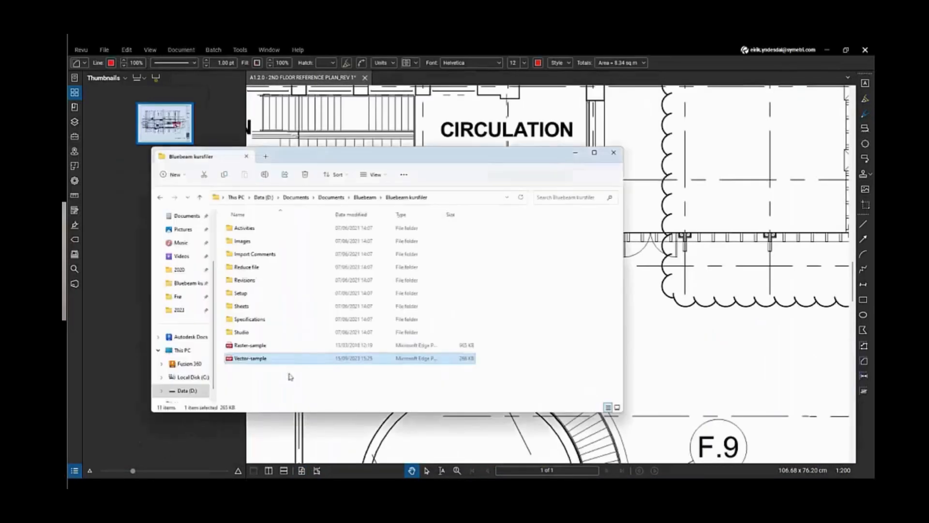
double_click(276, 230)
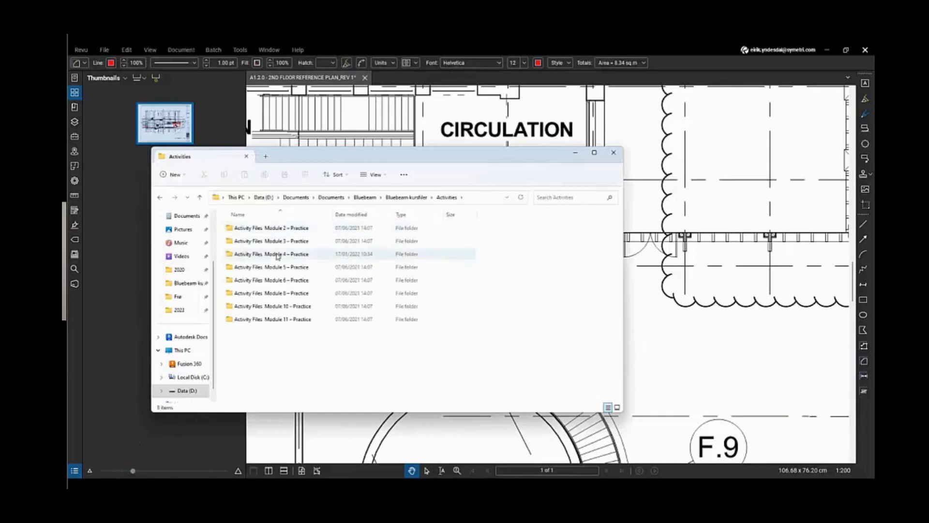
double_click(279, 256)
left_click(269, 242)
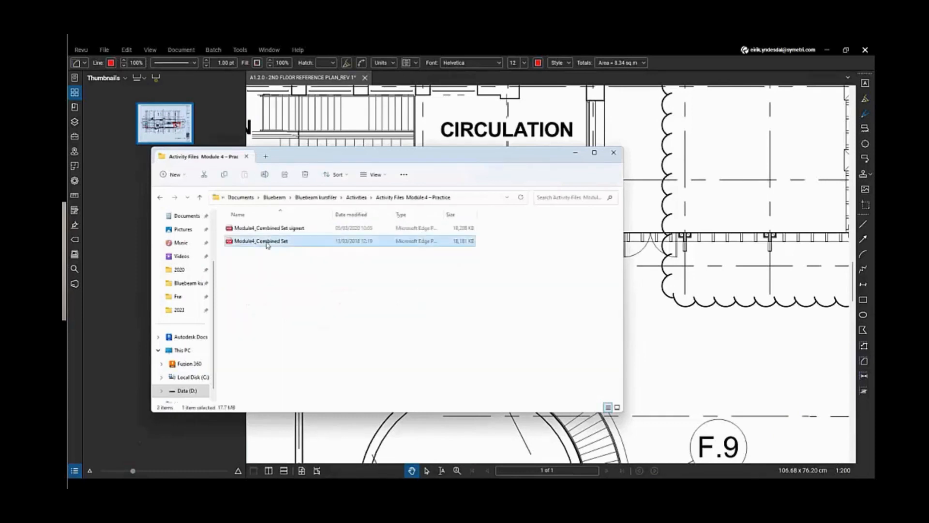
double_click(281, 241)
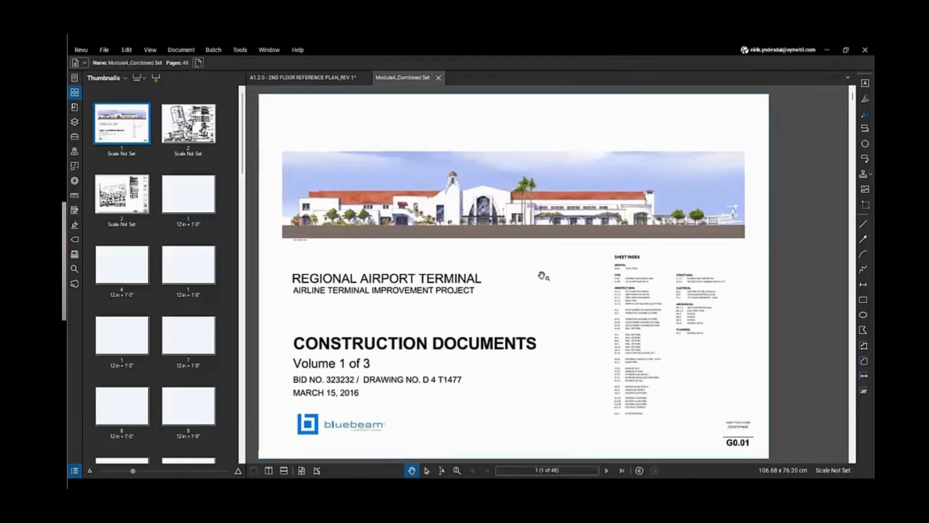
Look through the set's page thumbnails and several floor and roof plan sheets, comparing page labels with sheet numbers, ending on the cover page
scroll(180, 201, "down", 15)
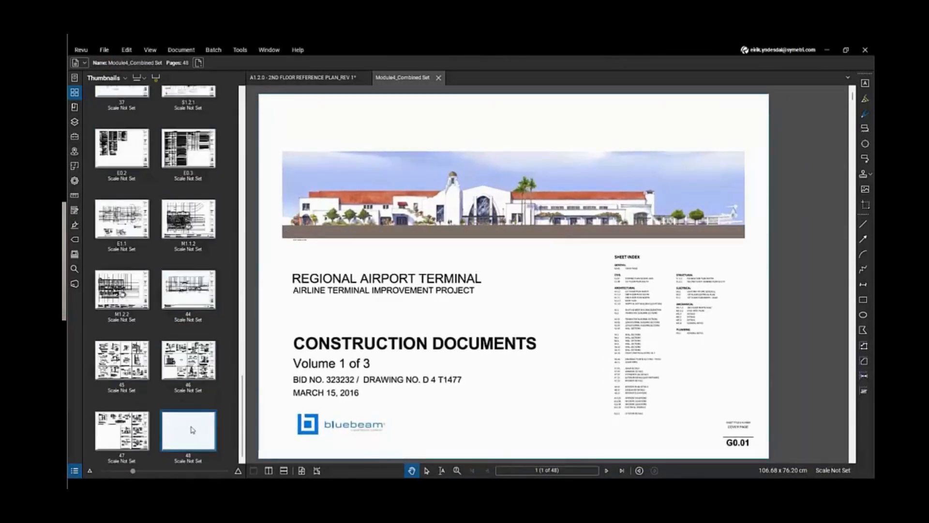
scroll(188, 433, "up", 15)
scroll(188, 433, "up", 3)
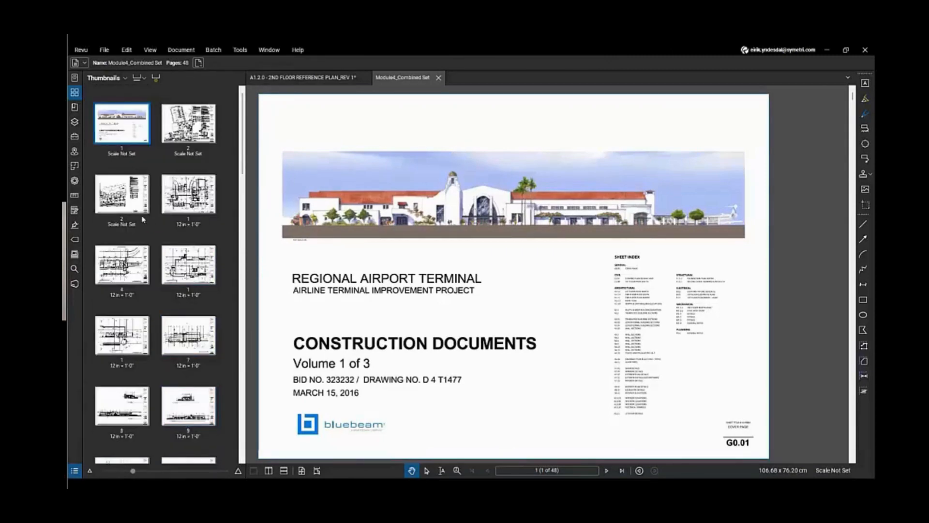
left_click(189, 194)
left_click(176, 252)
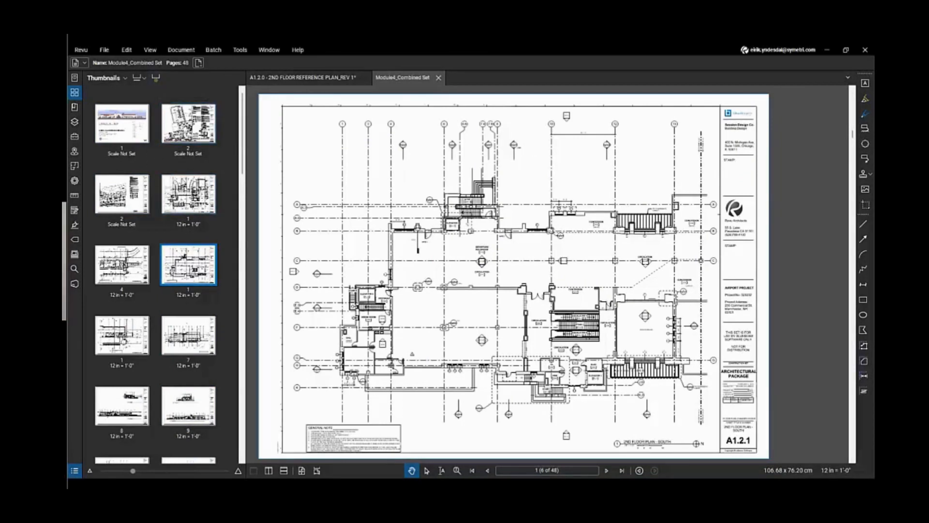
left_click(130, 258, "ctrl")
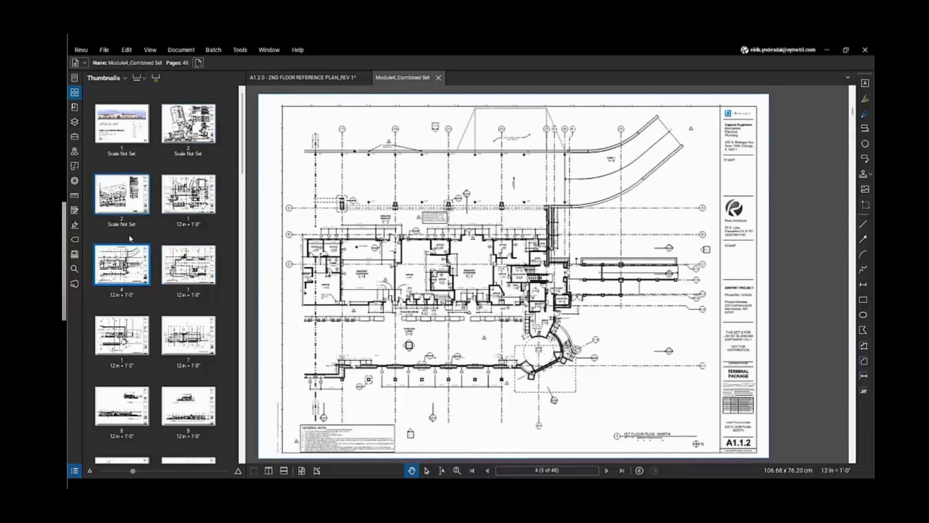
left_click(187, 346)
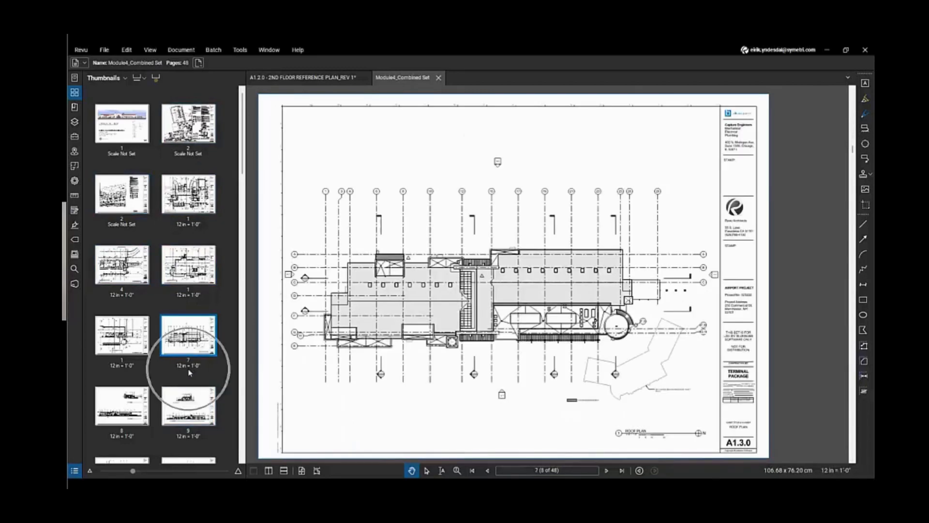
left_click(188, 209)
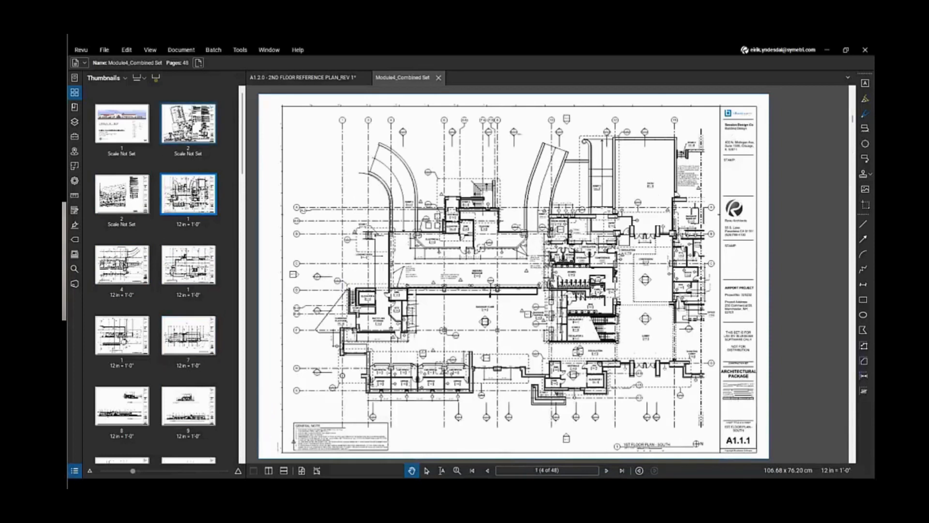
left_click(123, 133)
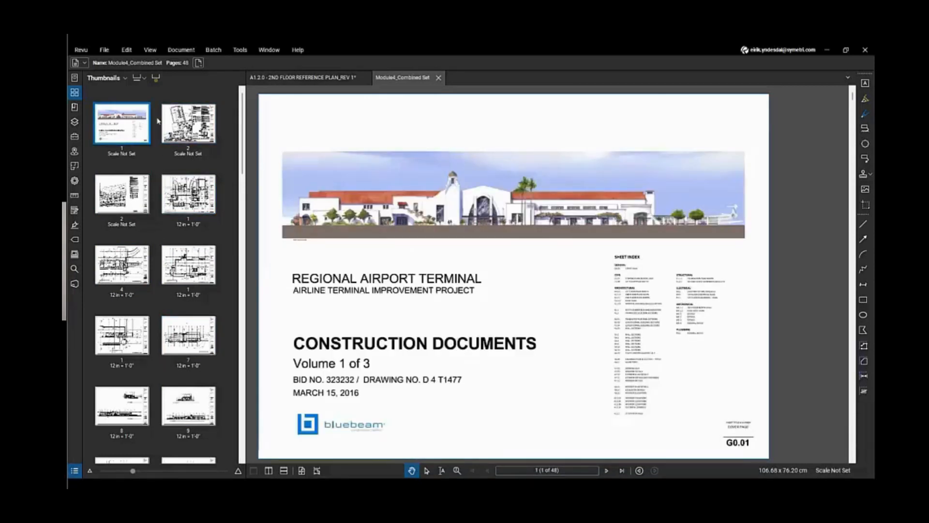
Create page labels for all pages from a page region drawn around the sheet number G0.01 on the cover page
left_click(155, 78)
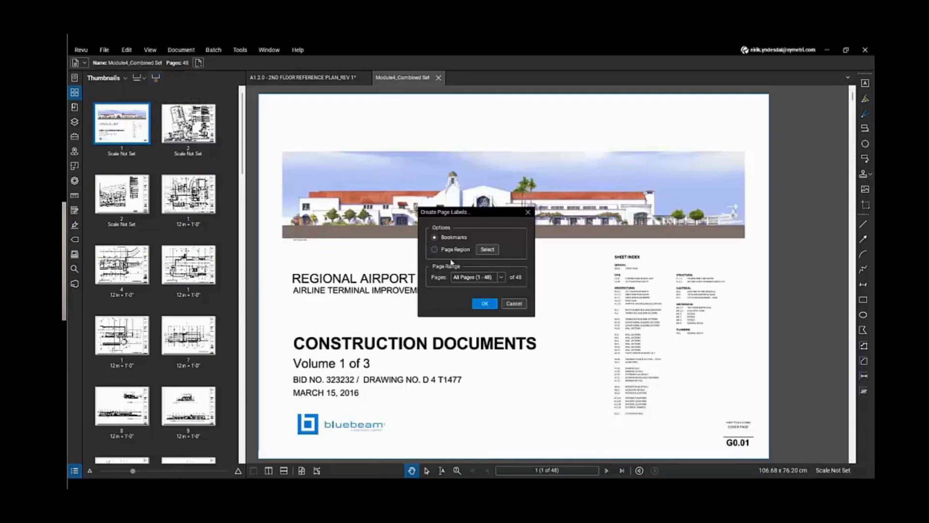
left_click(490, 252)
left_click(488, 253)
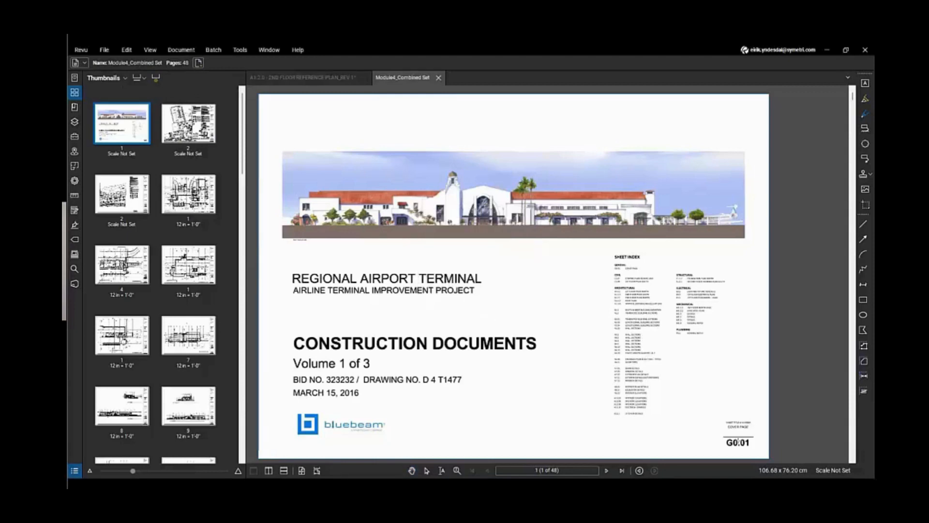
scroll(740, 442, "up", 4)
left_click_drag(740, 442, 621, 348)
scroll(647, 359, "up", 1)
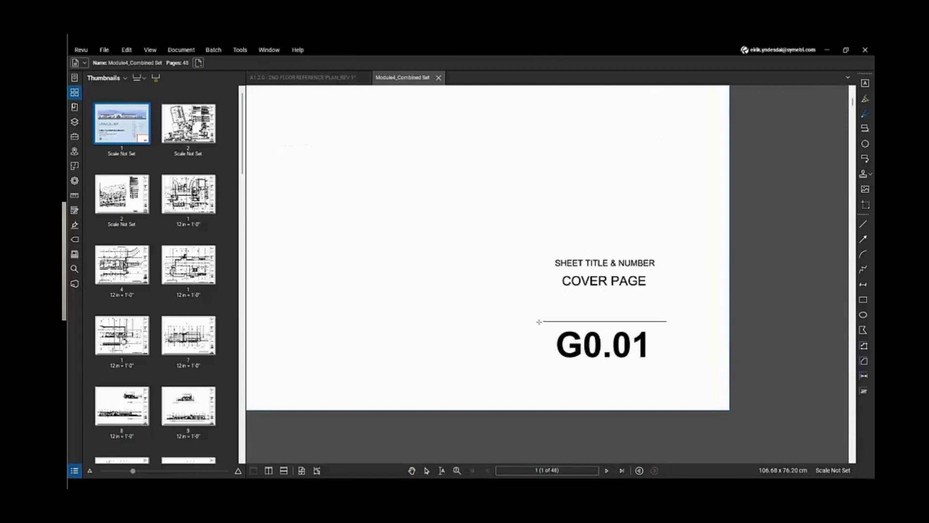
left_click_drag(550, 327, 672, 366)
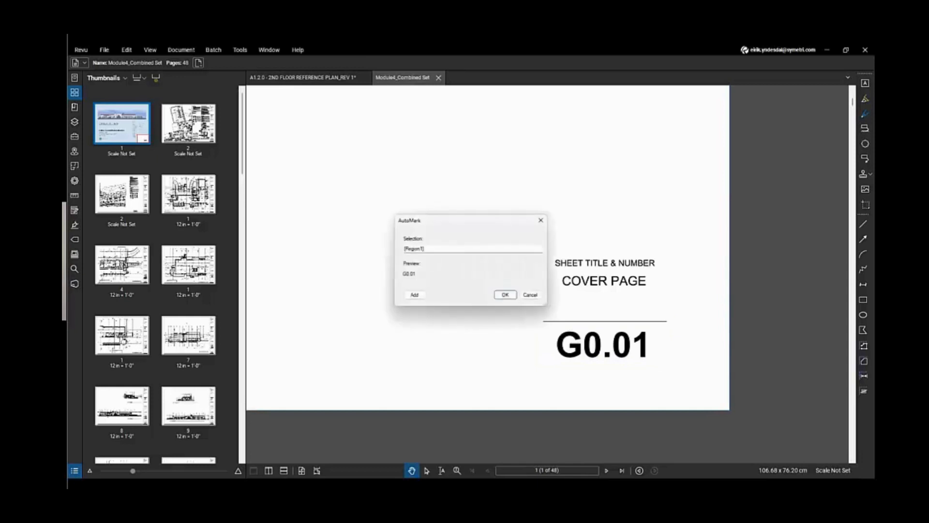
left_click(504, 294)
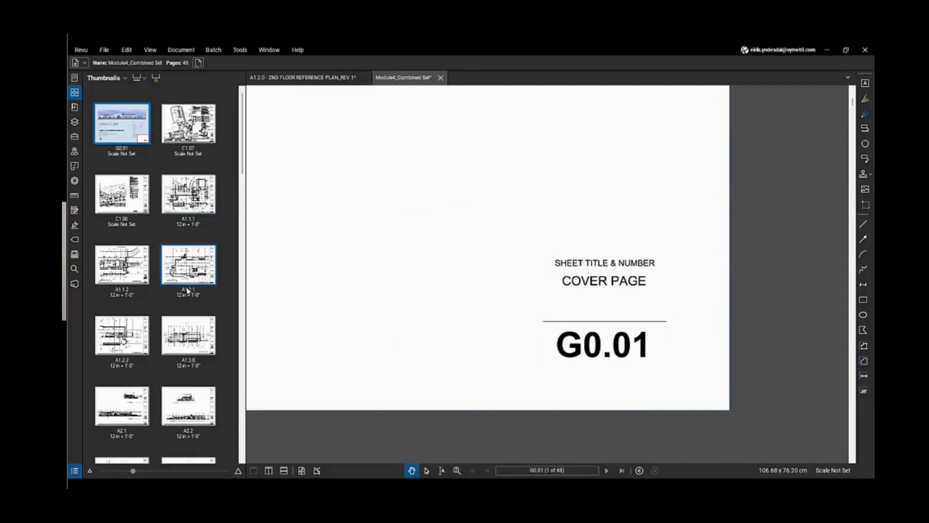
Check the page labels of sheets A1.1.2, C1.07 and A1.2.1 against the sheet numbers in their title blocks
left_click(119, 269)
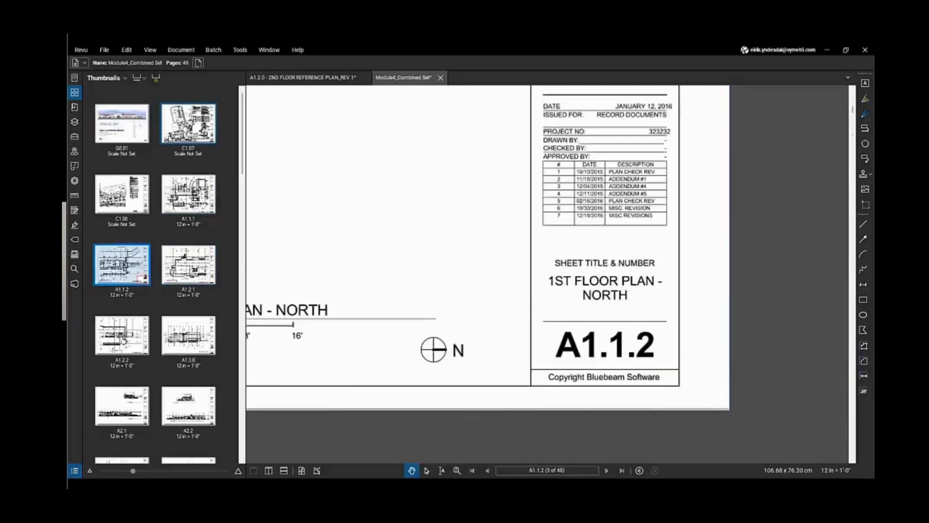
left_click(182, 125)
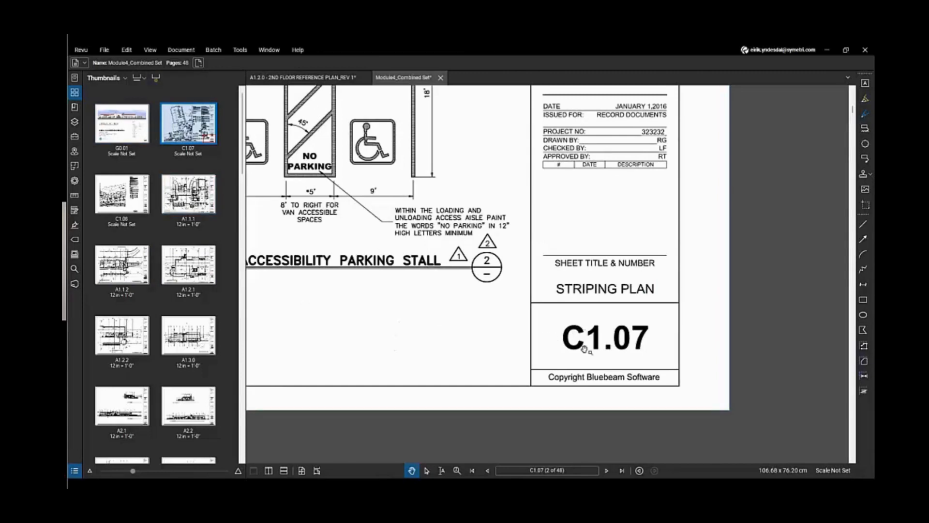
left_click(198, 269)
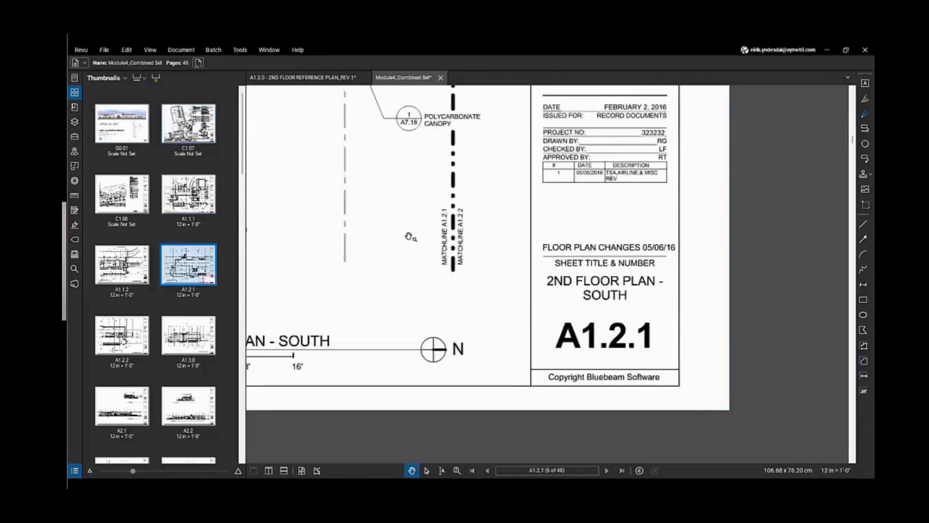
Examine the section and detail references on the 2nd floor plan south, such as the A4.20 callout near the matchline
left_click_drag(409, 242, 550, 315)
scroll(548, 322, "down", 4)
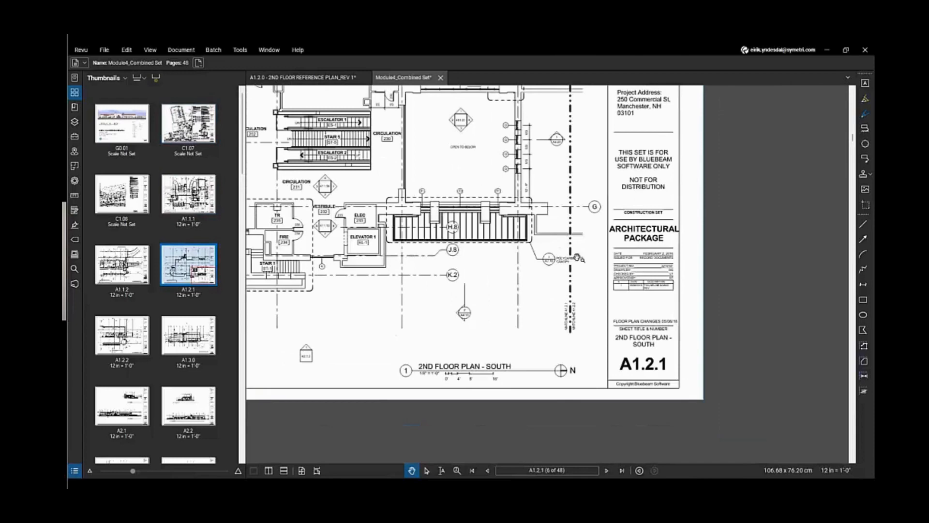
scroll(576, 242, "up", 3)
scroll(524, 290, "up", 2)
scroll(532, 262, "up", 5)
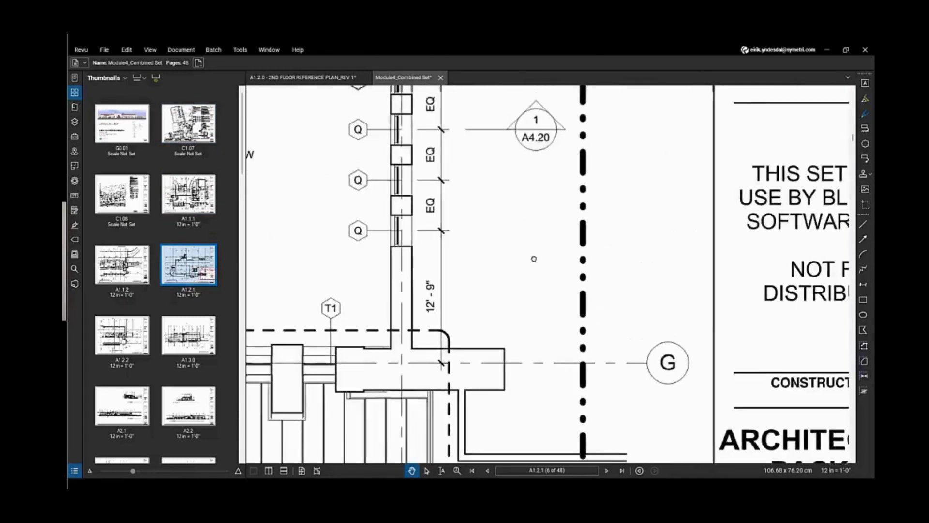
scroll(539, 237, "down", 3)
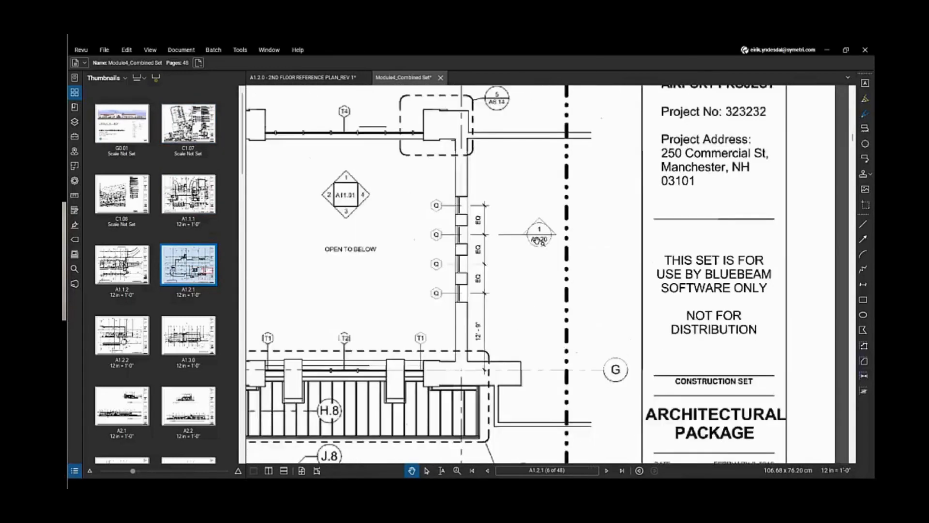
scroll(167, 299, "down", 5)
scroll(166, 298, "up", 10)
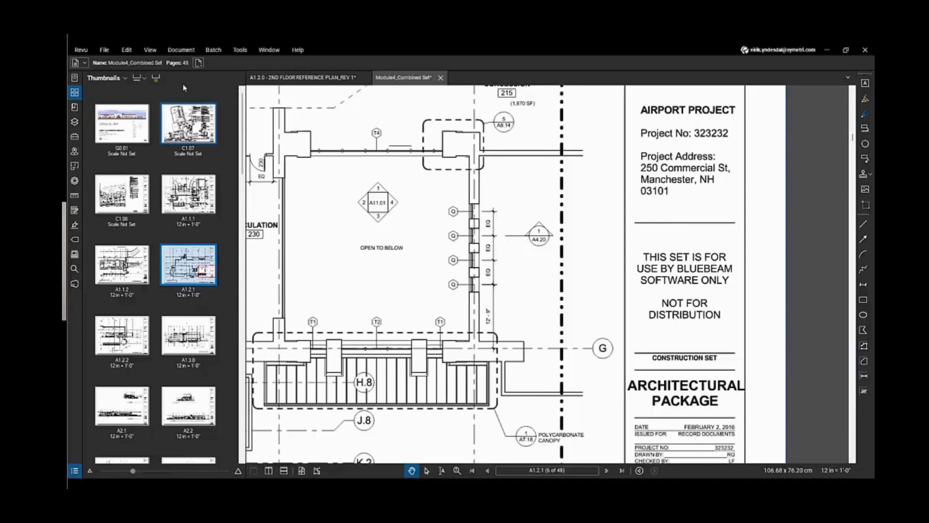
Start a new batch link, add the open files, exclude the A1.2.0 2nd floor reference plan and proceed with only Module4_Combined Set
left_click(182, 50)
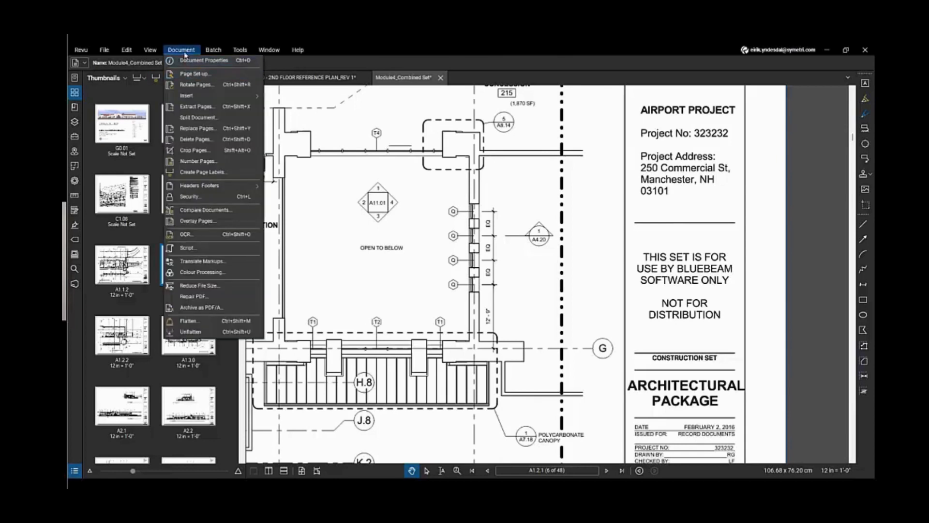
mouse_move(203, 55)
mouse_move(248, 145)
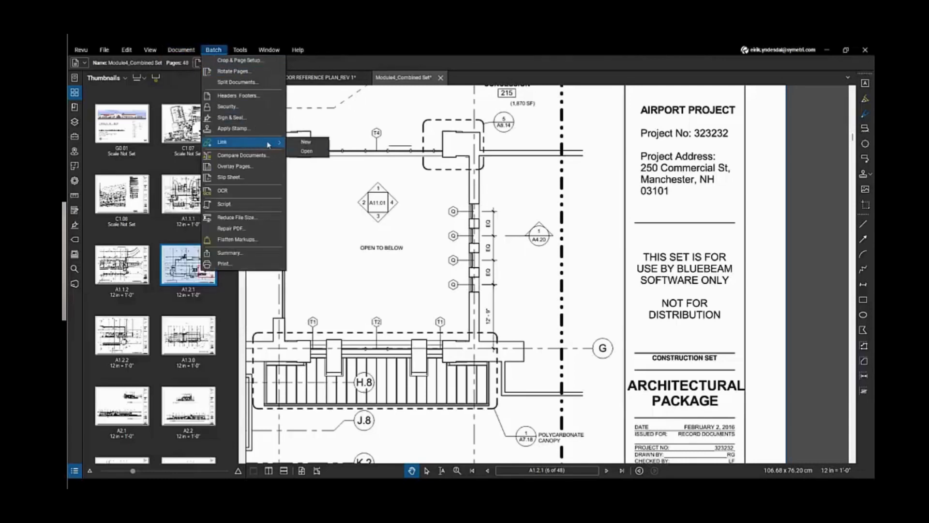
left_click(303, 144)
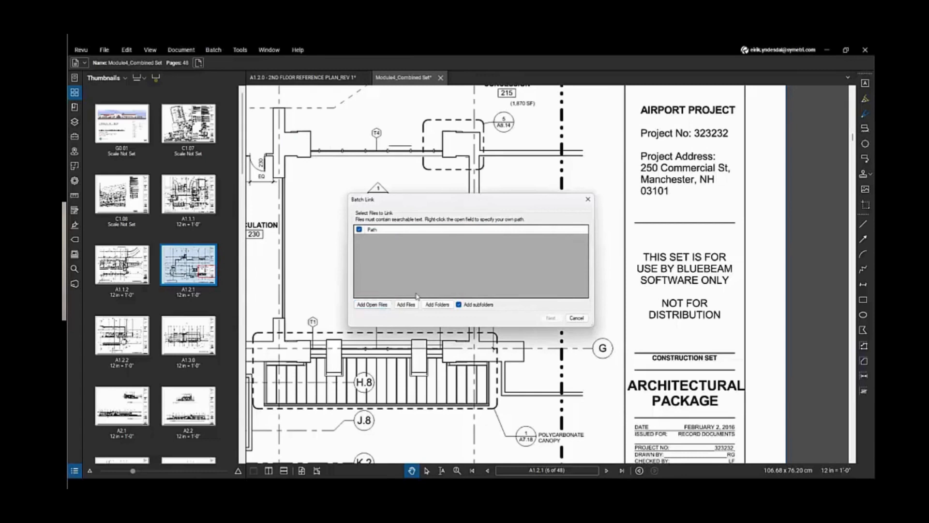
left_click(379, 306)
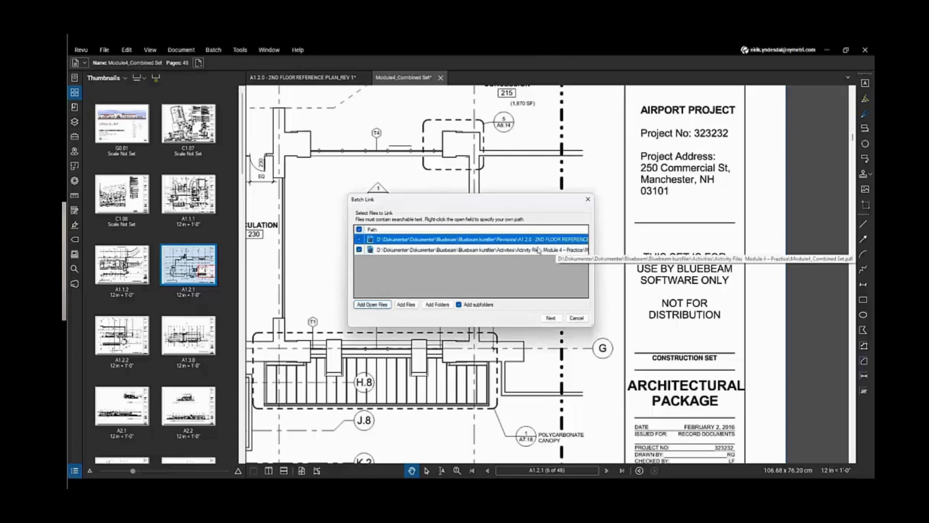
left_click(359, 239)
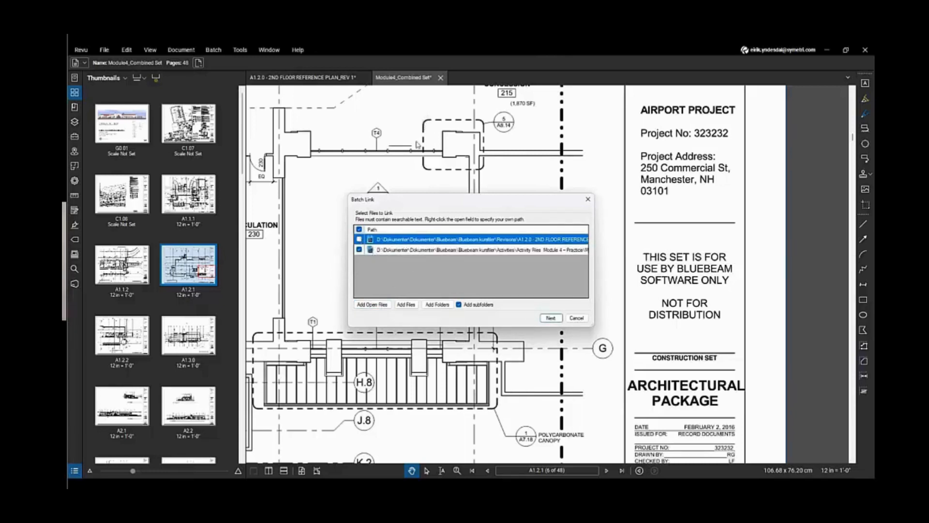
left_click(552, 318)
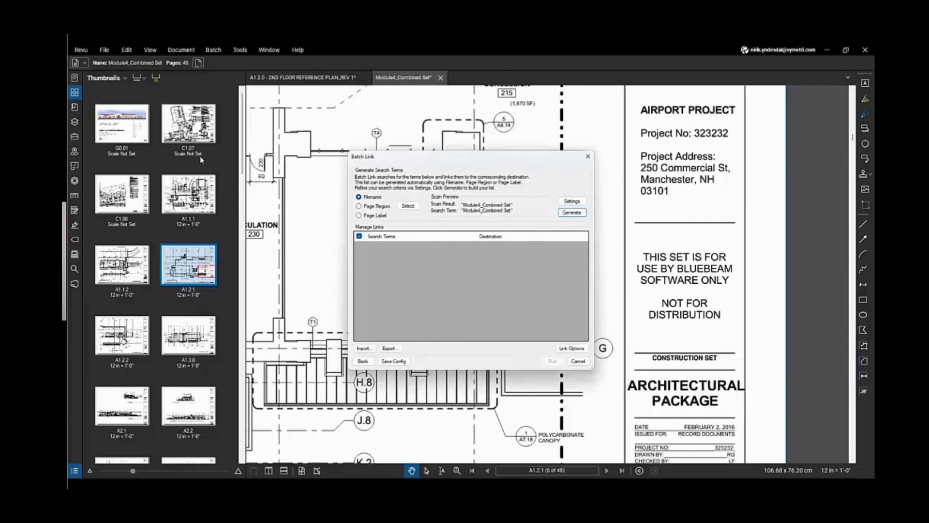
Generate the batch link search terms from the page labels, review the list and run the linking
left_click(373, 217)
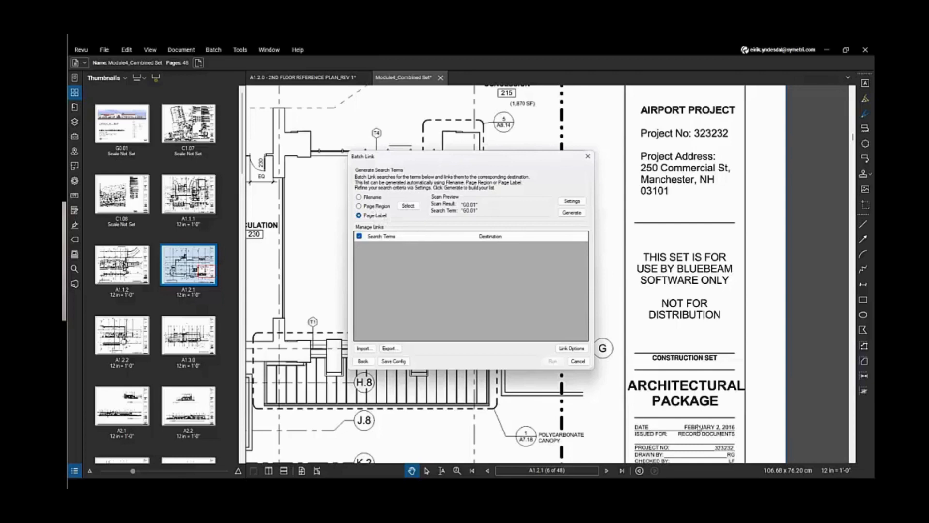
left_click(571, 212)
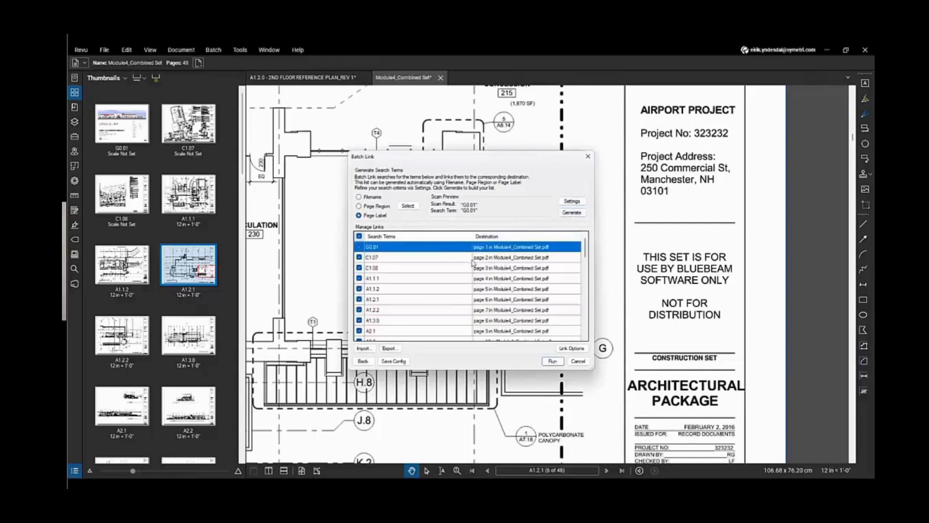
scroll(451, 275, "down", 13)
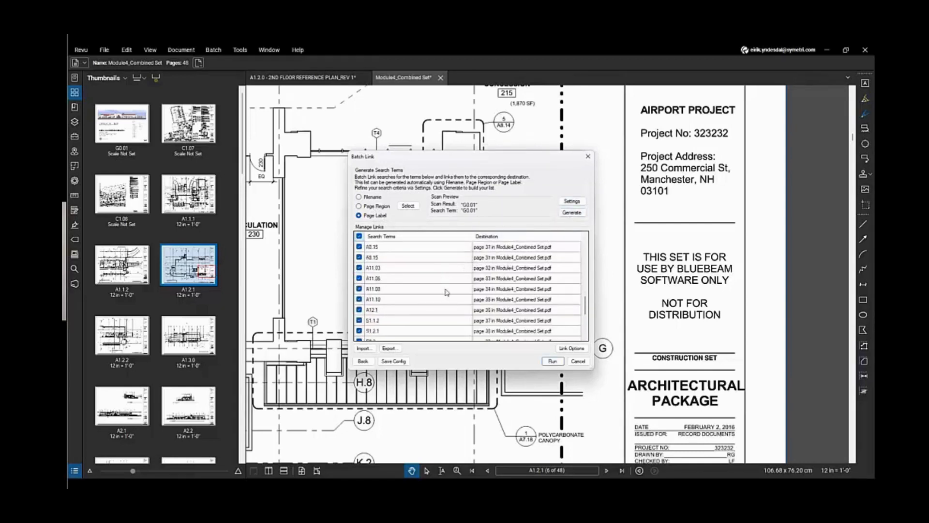
left_click(543, 363)
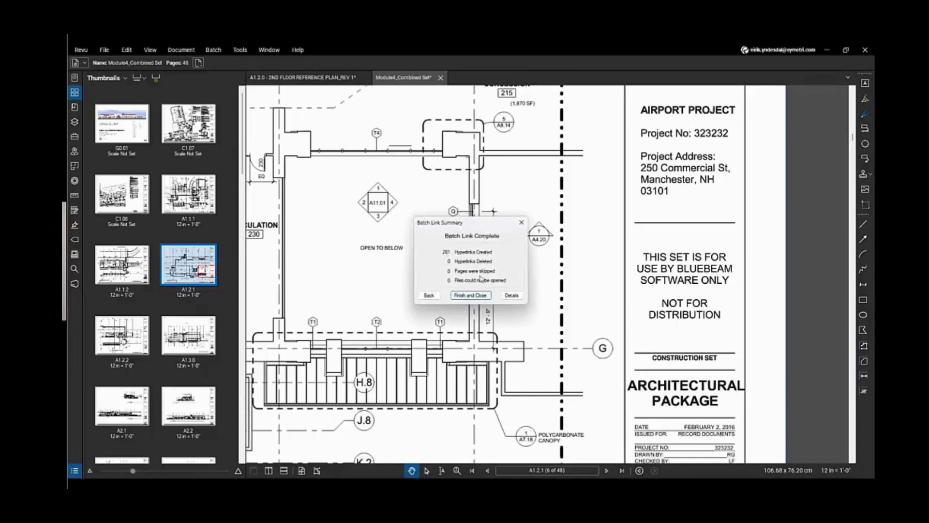
Finish the batch link and test the A3.02 link in the sheet index on cover sheet G0.01
left_click(464, 295)
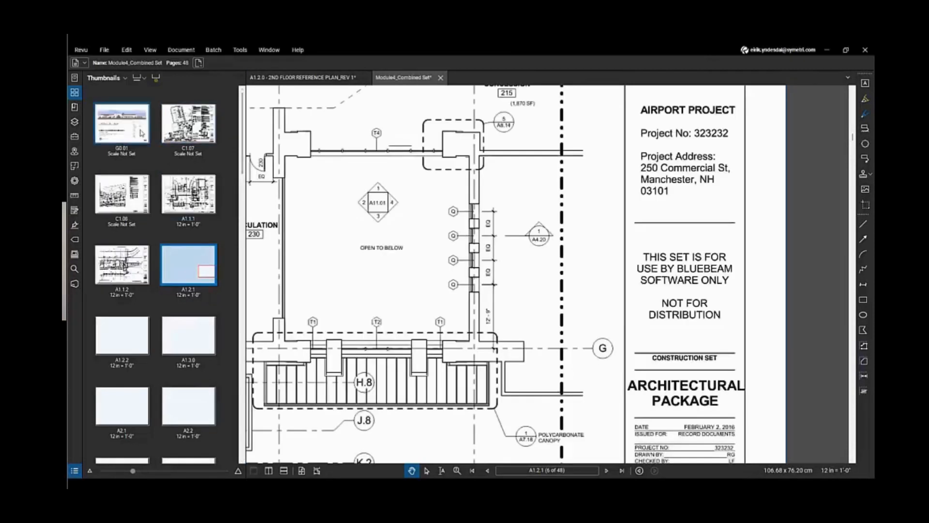
scroll(374, 286, "up", 5)
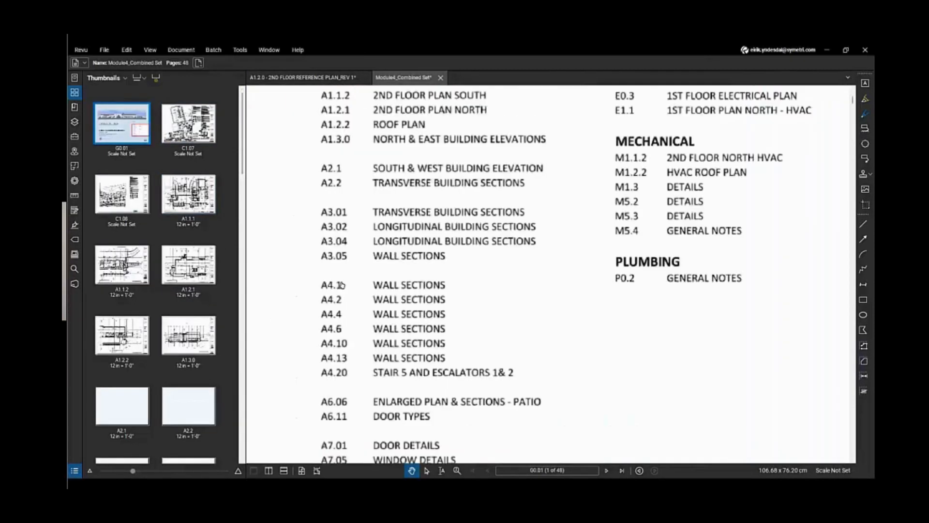
left_click(338, 227)
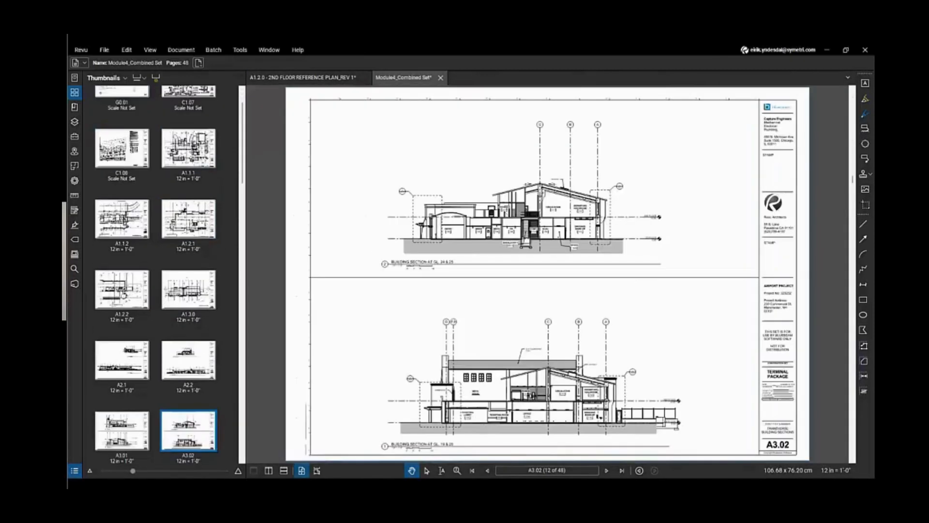
Follow the A4.4 callout near the departure holdroom on sheet A3.02, and from there the A7.01 detail callout
scroll(631, 196, "up", 6)
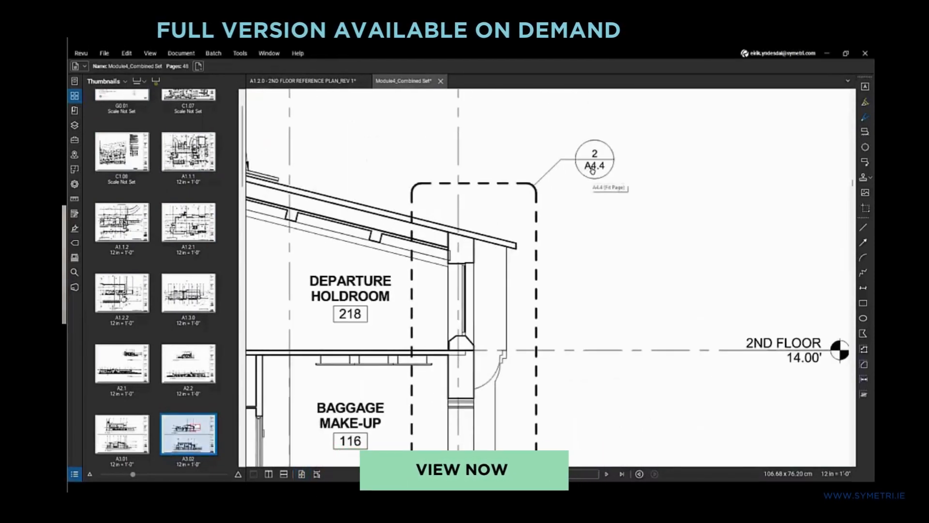
left_click(593, 169)
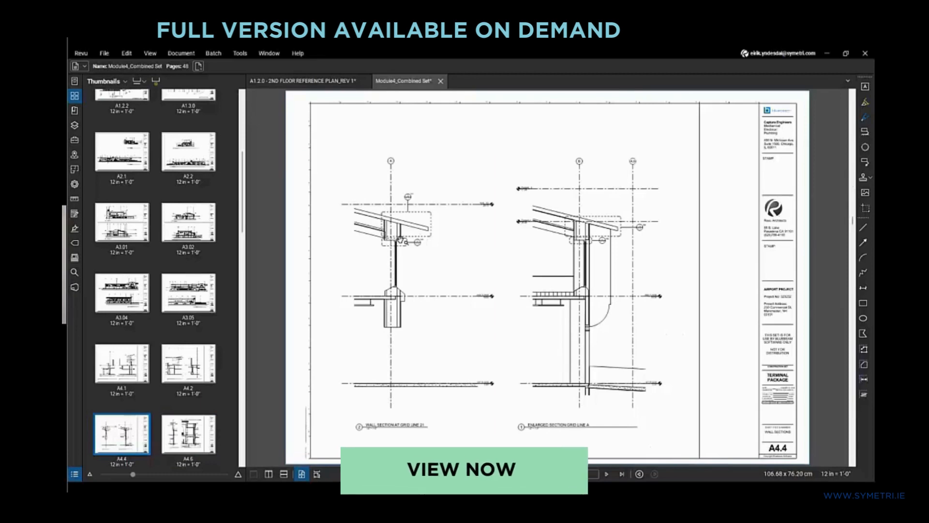
scroll(401, 240, "up", 6)
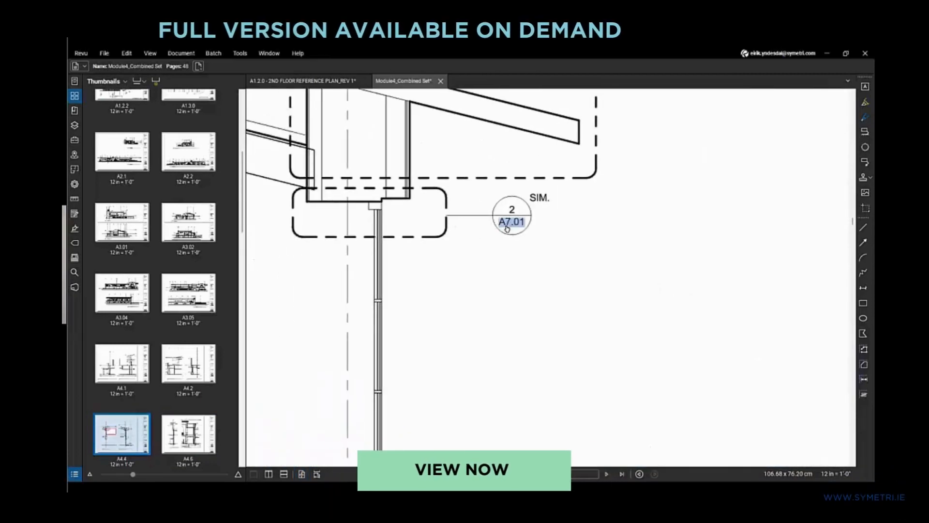
left_click(506, 228)
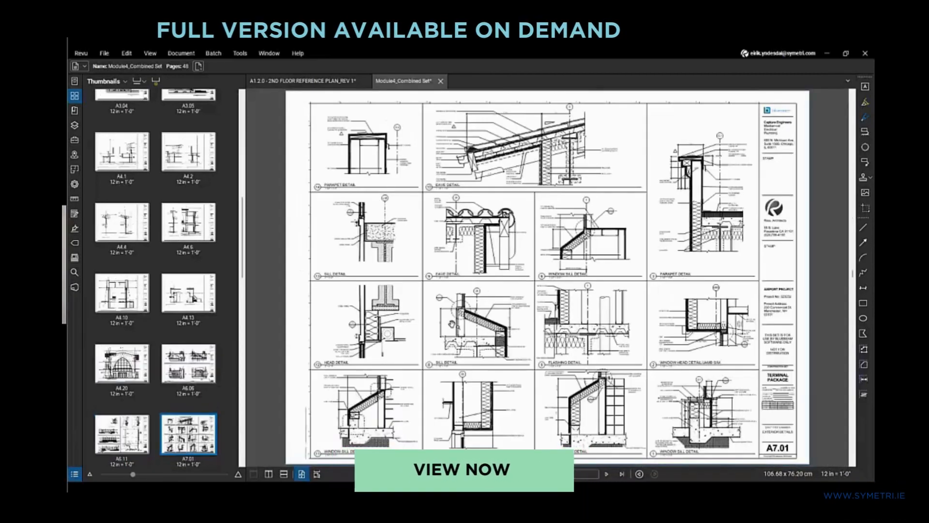
Open sheet A11.06 and examine the baggage claim interior elevations for linked sheet references
scroll(193, 337, "down", 10)
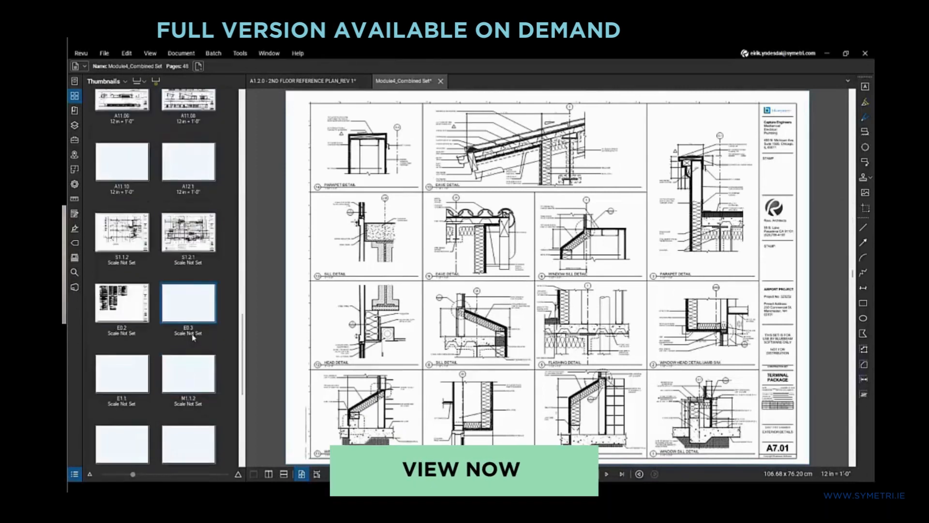
scroll(193, 337, "up", 3)
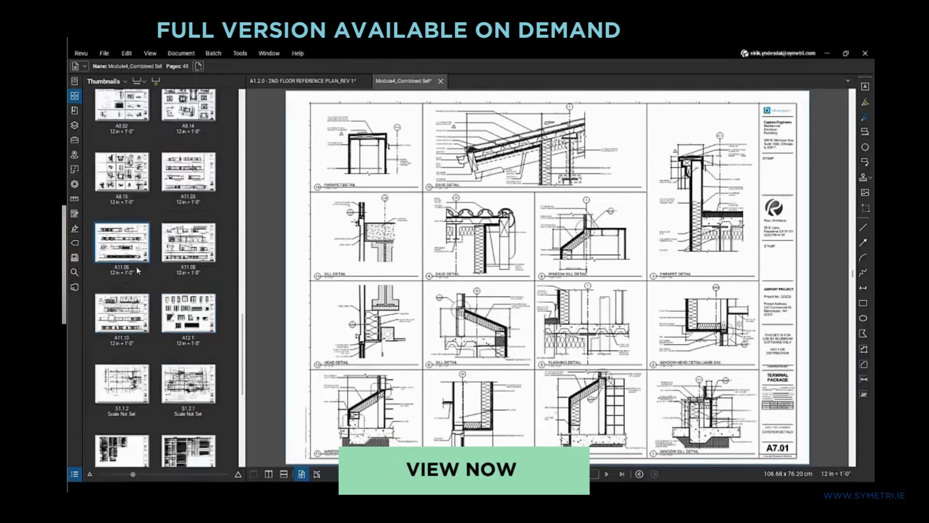
left_click(139, 259)
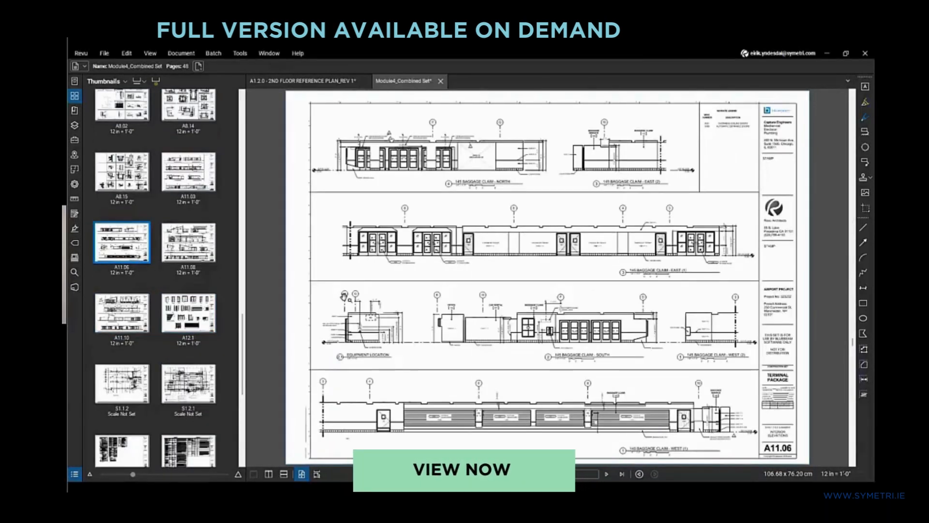
scroll(350, 298, "up", 5)
scroll(343, 265, "down", 4)
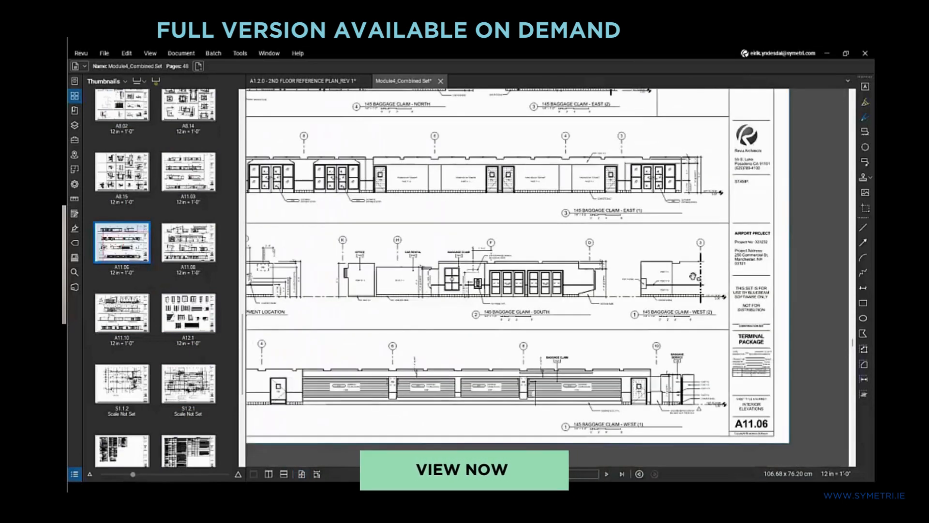
scroll(528, 145, "up", 5)
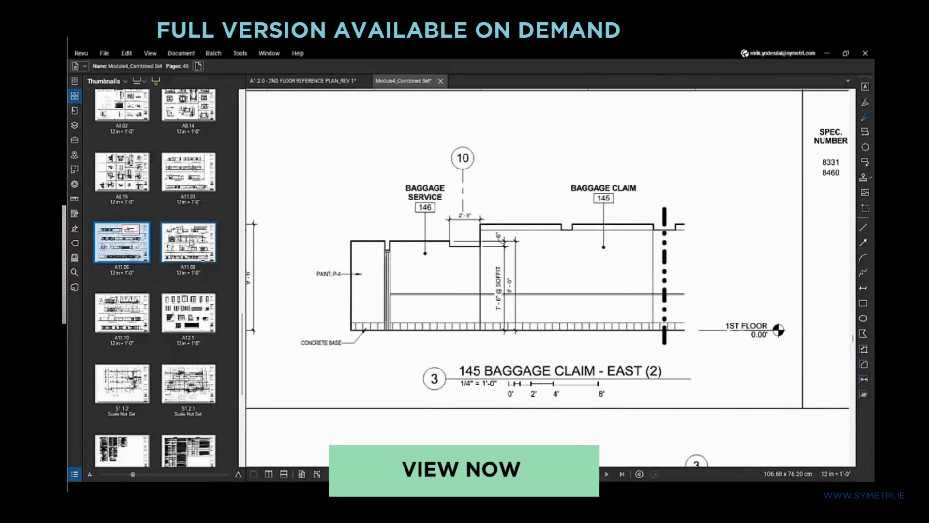
Open sheet A11.08 and follow the A3.01 section callout beside grid line 6
left_click(192, 242)
left_click_drag(373, 355, 429, 274)
scroll(429, 274, "up", 1)
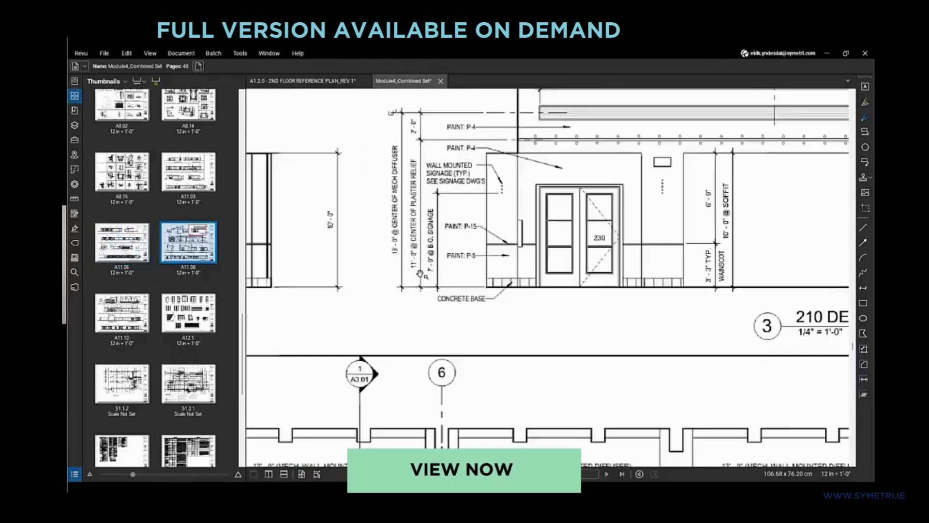
left_click_drag(375, 415, 415, 330)
scroll(414, 331, "up", 2)
left_click(398, 281)
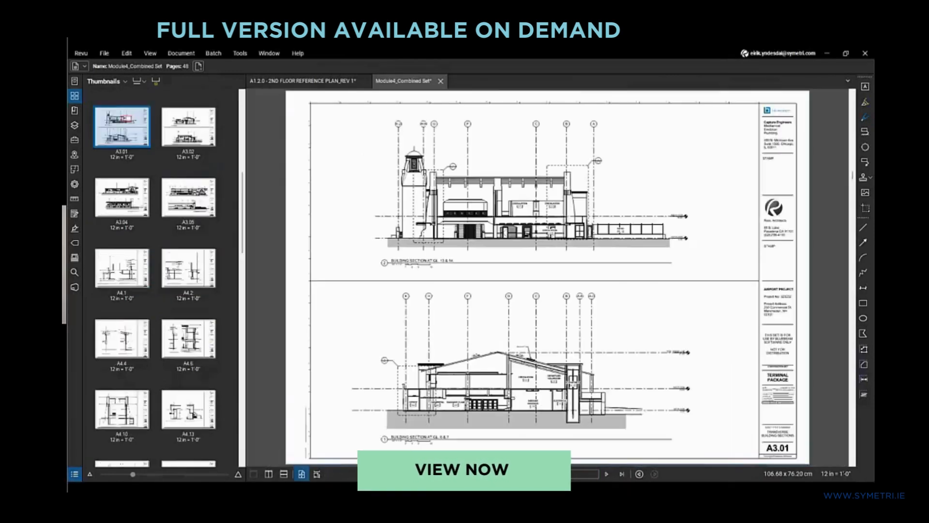